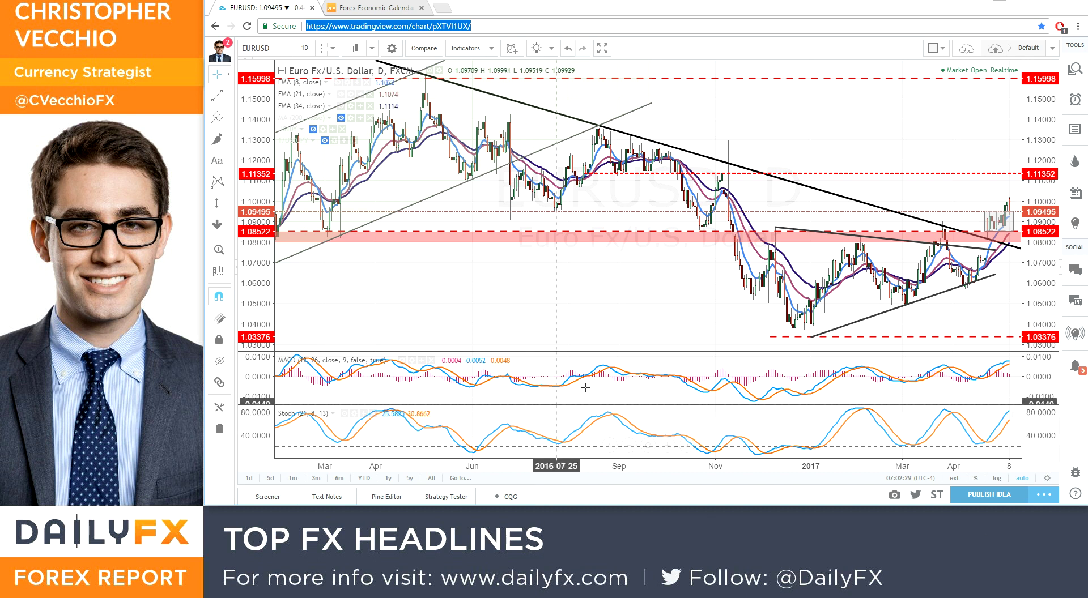
Pan the EURUSD chart back through earlier months, then load the GBPUSD daily chart.
{"action": "left_click_drag", "start_coordinate": [753, 313], "coordinate": [738, 313]}
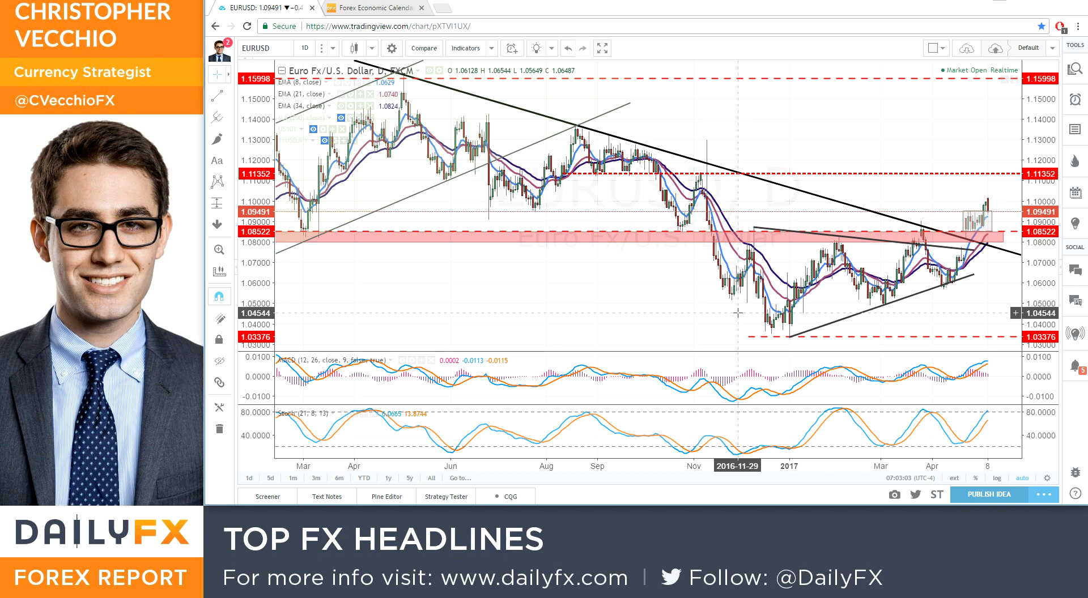
{"action": "scroll", "coordinate": [737, 312], "scroll_direction": "up", "scroll_amount": 4}
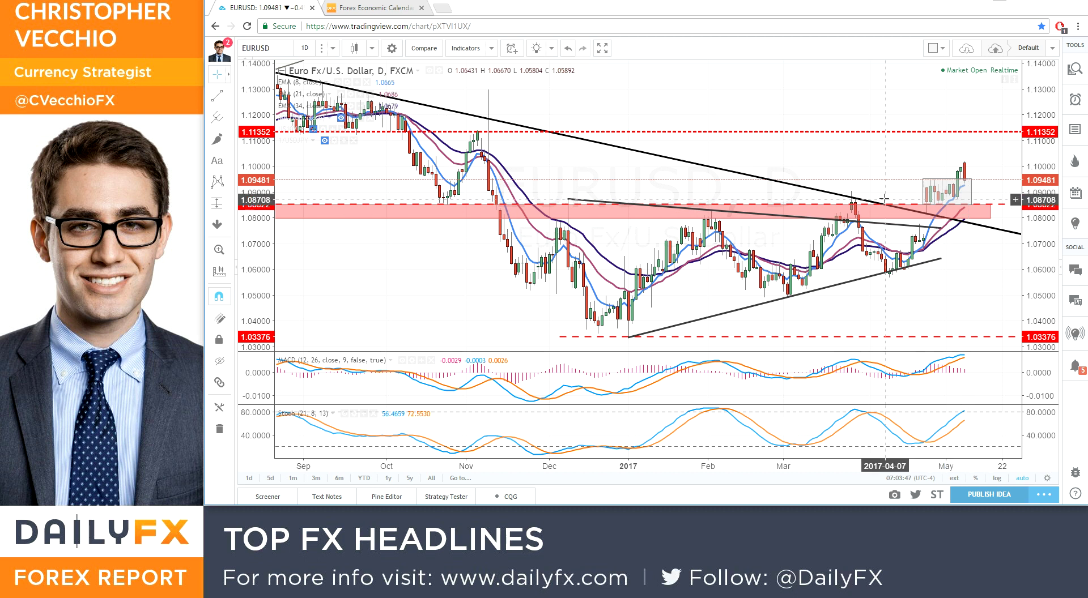
{"action": "left_click_drag", "start_coordinate": [841, 150], "coordinate": [797, 147]}
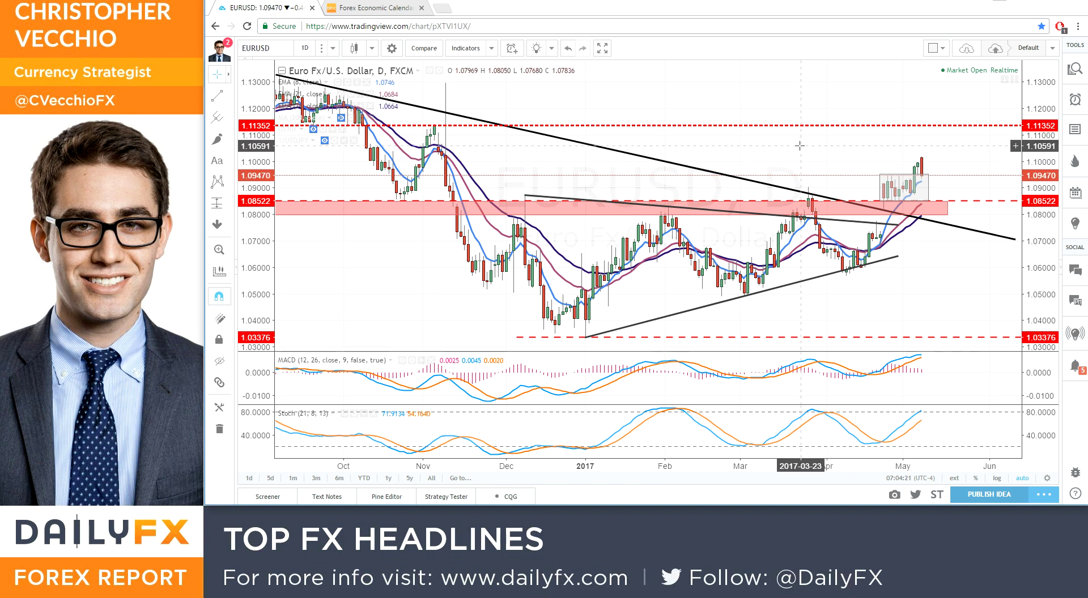
{"action": "type", "text": "GBPUSD"}
{"action": "key", "text": "Return"}
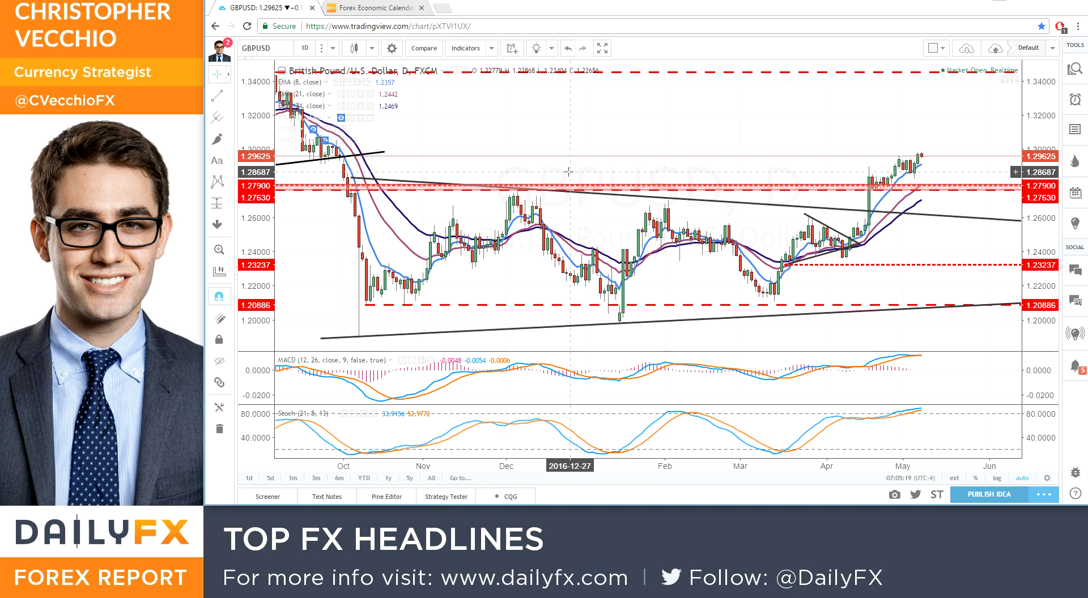
Load the DXY daily chart, zoom out, and select its long rising trendline.
{"action": "type", "text": "DXY"}
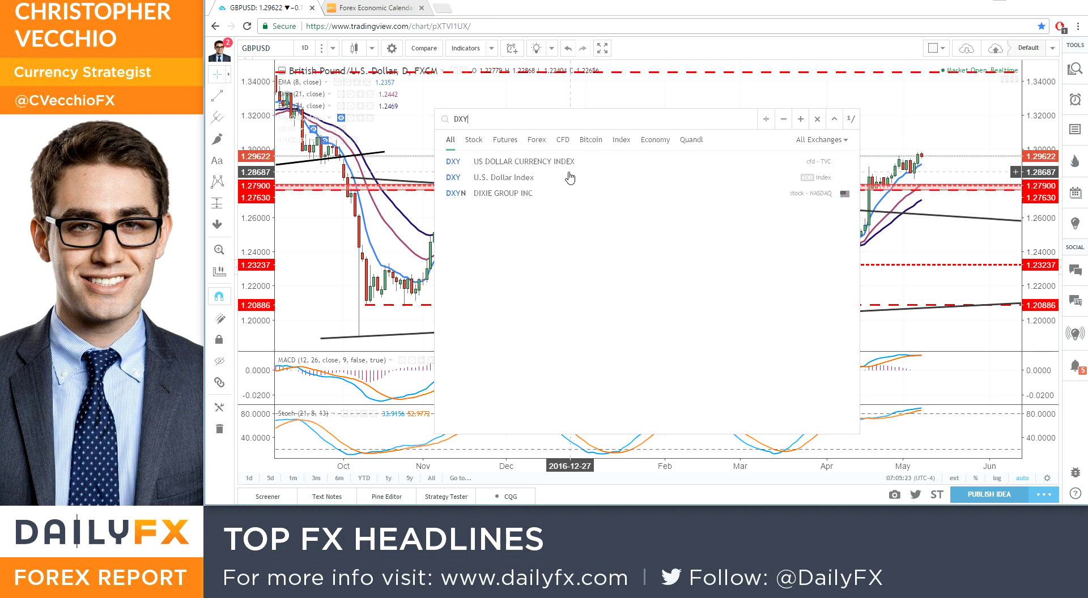
{"action": "key", "text": "Return"}
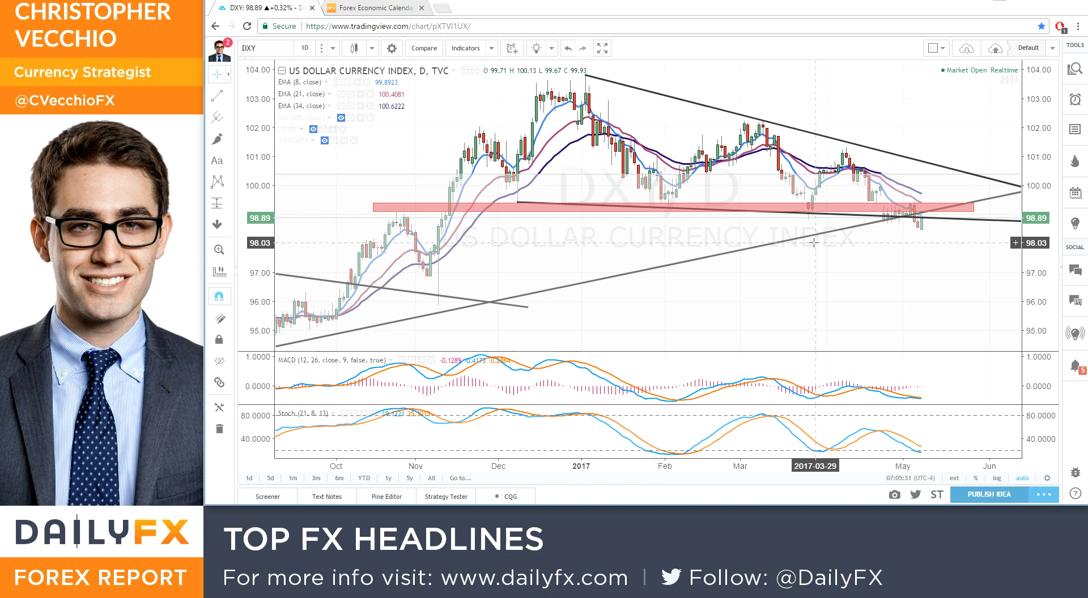
{"action": "scroll", "coordinate": [673, 267], "scroll_direction": "down", "scroll_amount": 2}
{"action": "scroll", "coordinate": [672, 267], "scroll_direction": "down", "scroll_amount": 3}
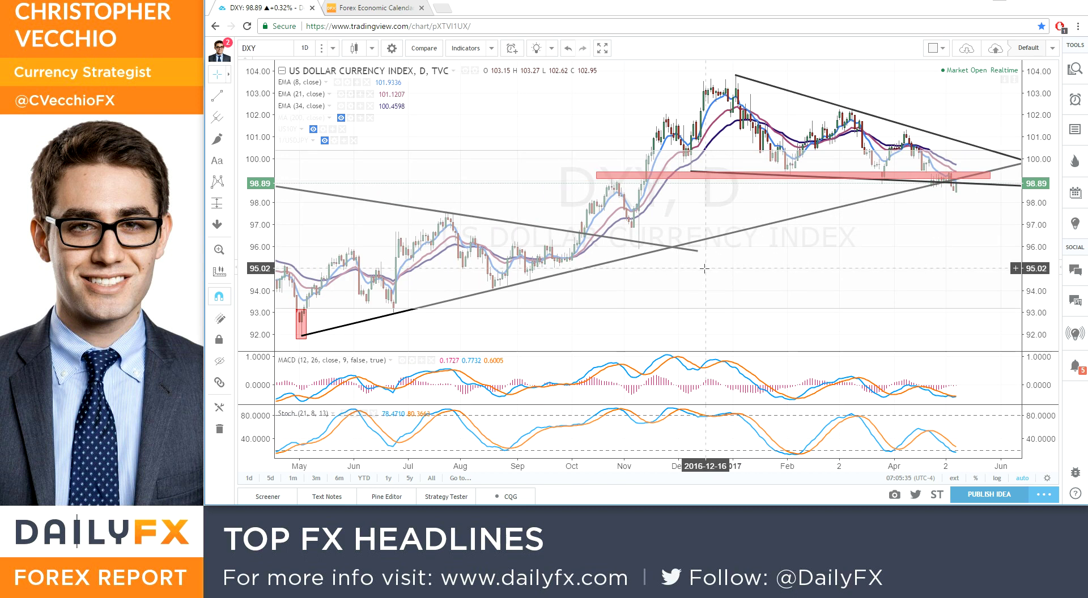
{"action": "left_click", "coordinate": [305, 337]}
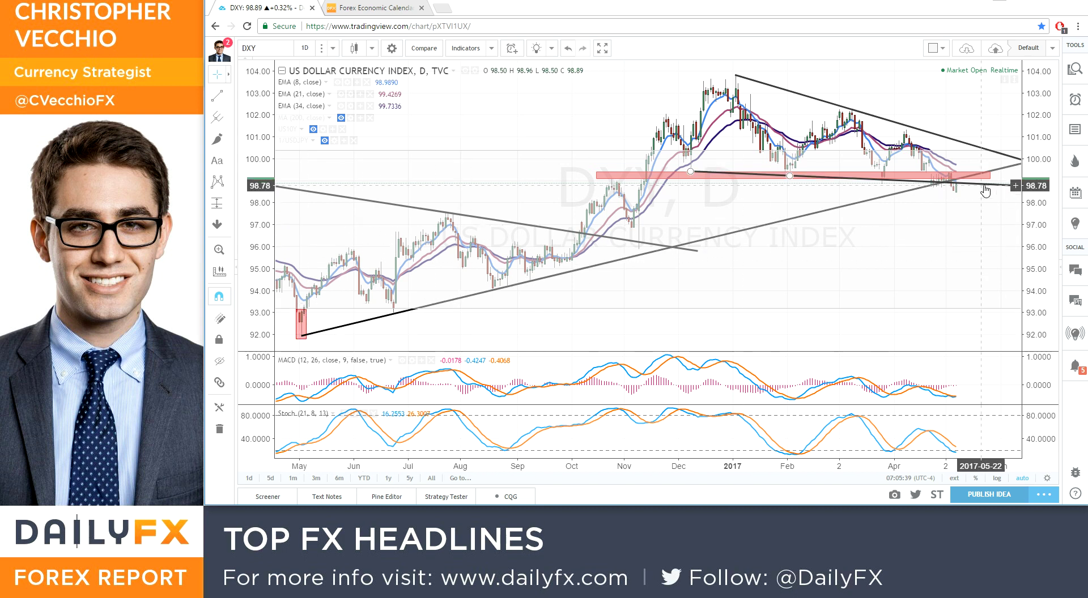
{"action": "scroll", "coordinate": [971, 209], "scroll_direction": "up", "scroll_amount": 2}
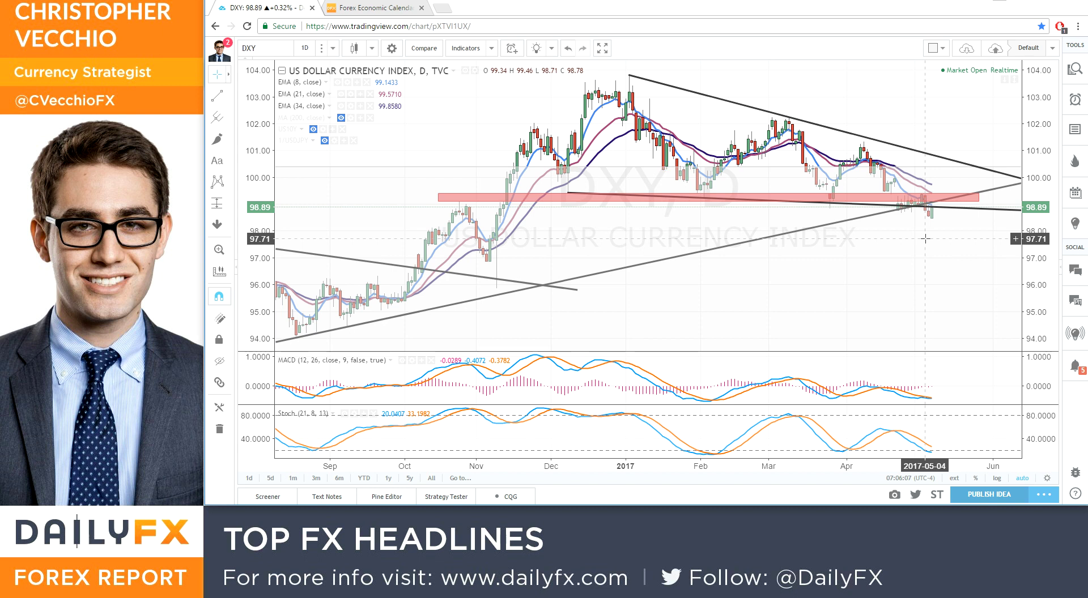
{"action": "scroll", "coordinate": [909, 239], "scroll_direction": "down", "scroll_amount": 2}
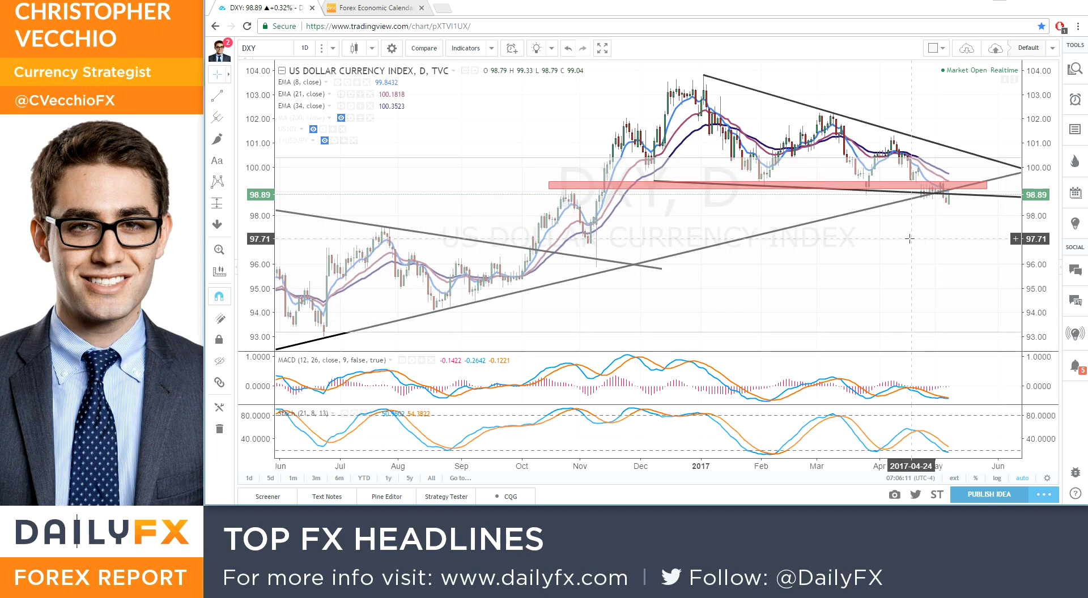
{"action": "scroll", "coordinate": [909, 238], "scroll_direction": "down", "scroll_amount": 1}
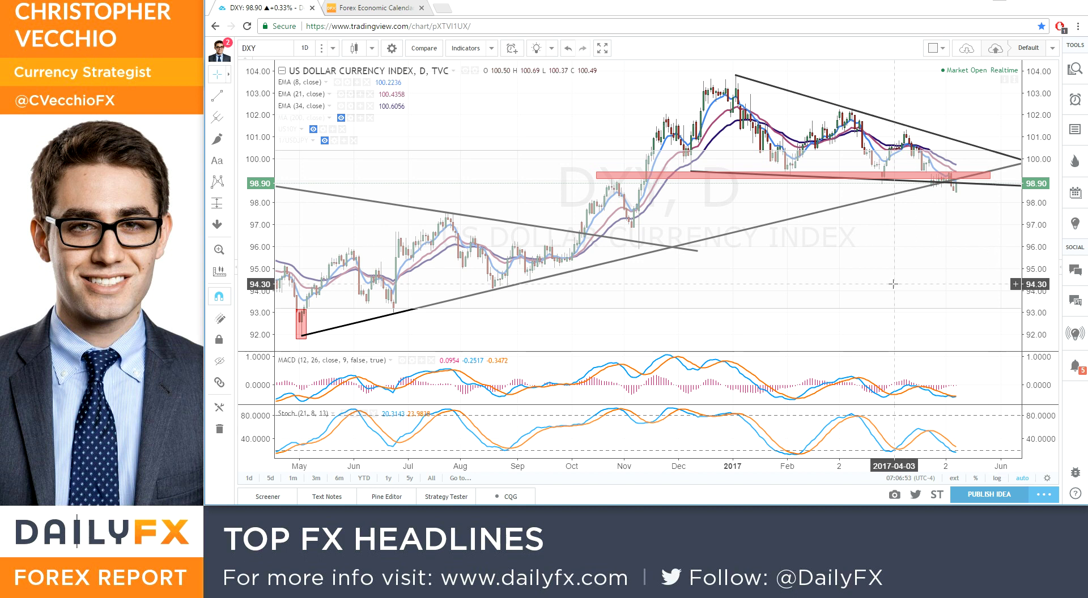
Load the USDJPY daily chart, zoom into recent months, and hide the EMA(8) line.
{"action": "type", "text": "usdjpy"}
{"action": "key", "text": "Return"}
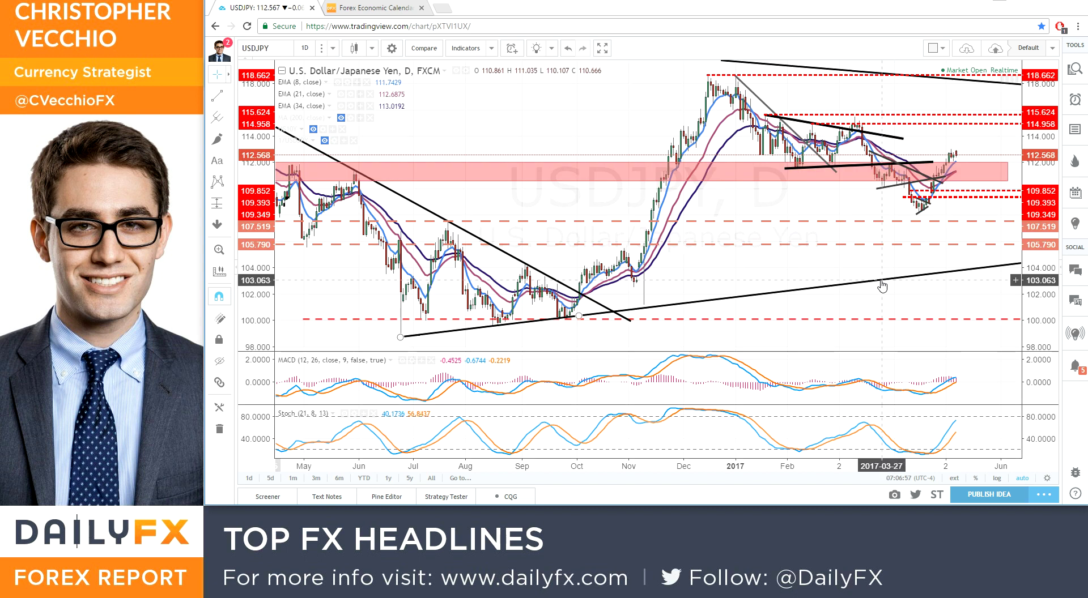
{"action": "scroll", "coordinate": [919, 249], "scroll_direction": "up", "scroll_amount": 3}
{"action": "scroll", "coordinate": [919, 249], "scroll_direction": "up", "scroll_amount": 1}
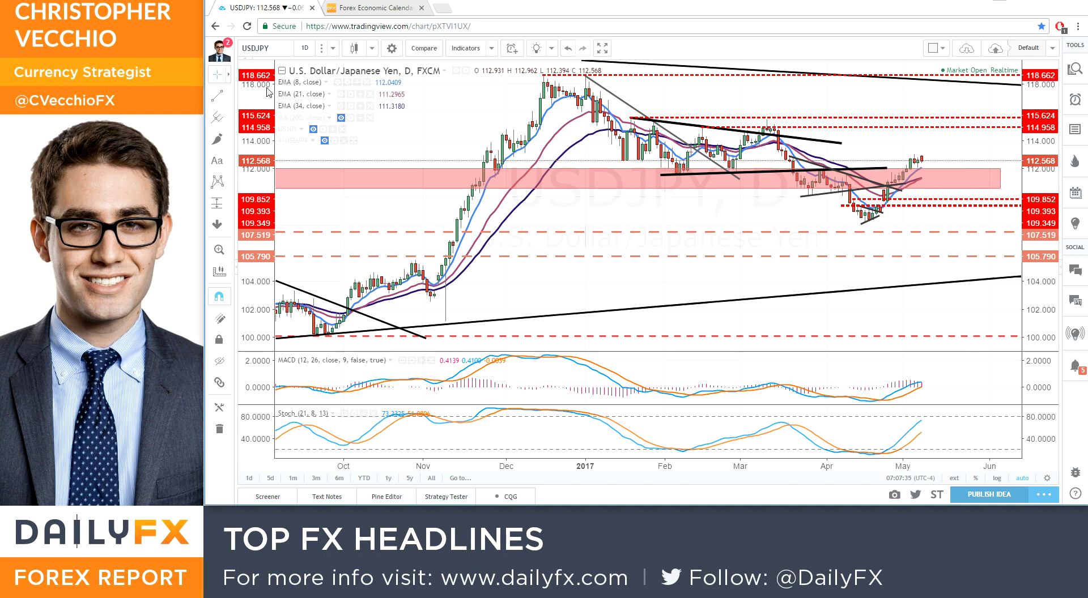
{"action": "left_click", "coordinate": [338, 82]}
Hide the EMA(21) and EMA(34) lines, briefly overlay the US10Y yield, then hide it.
{"action": "left_click", "coordinate": [340, 93]}
{"action": "left_click", "coordinate": [341, 105]}
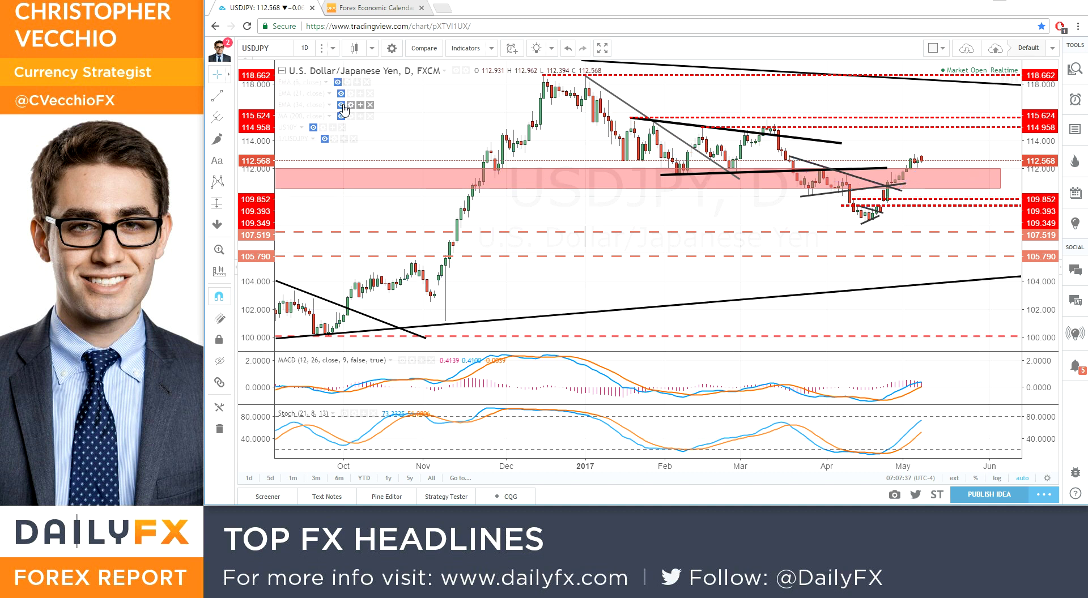
{"action": "left_click", "coordinate": [313, 128]}
{"action": "scroll", "coordinate": [593, 260], "scroll_direction": "up", "scroll_amount": 5}
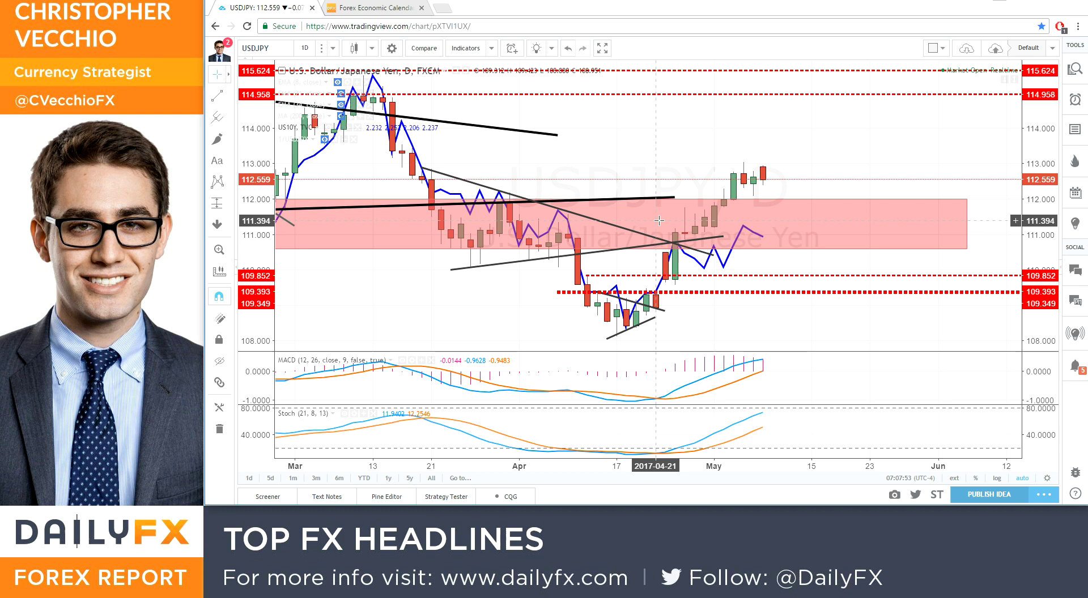
{"action": "scroll", "coordinate": [674, 154], "scroll_direction": "down", "scroll_amount": 2}
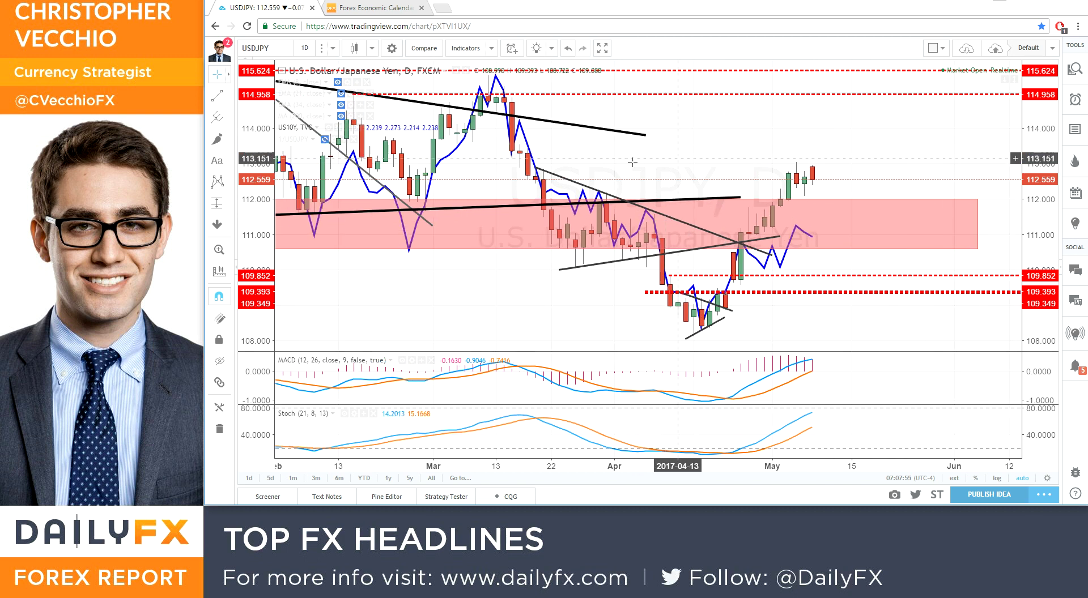
{"action": "right_click", "coordinate": [327, 131]}
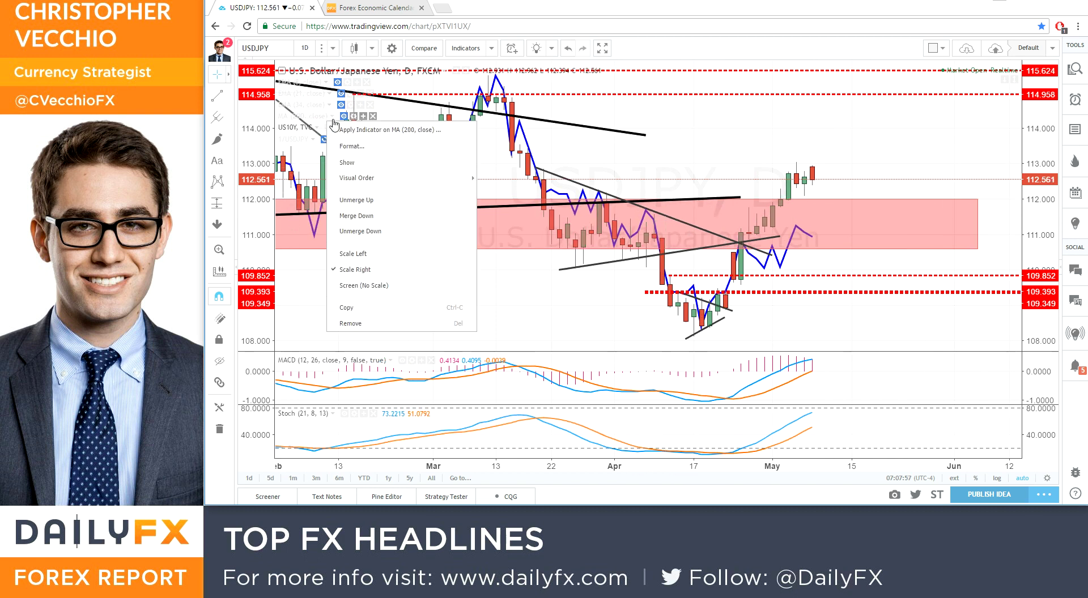
{"action": "left_click", "coordinate": [328, 130]}
Load the SPX500 daily chart and zoom out, then switch to the AUDUSD daily chart.
{"action": "type", "text": "SPX500"}
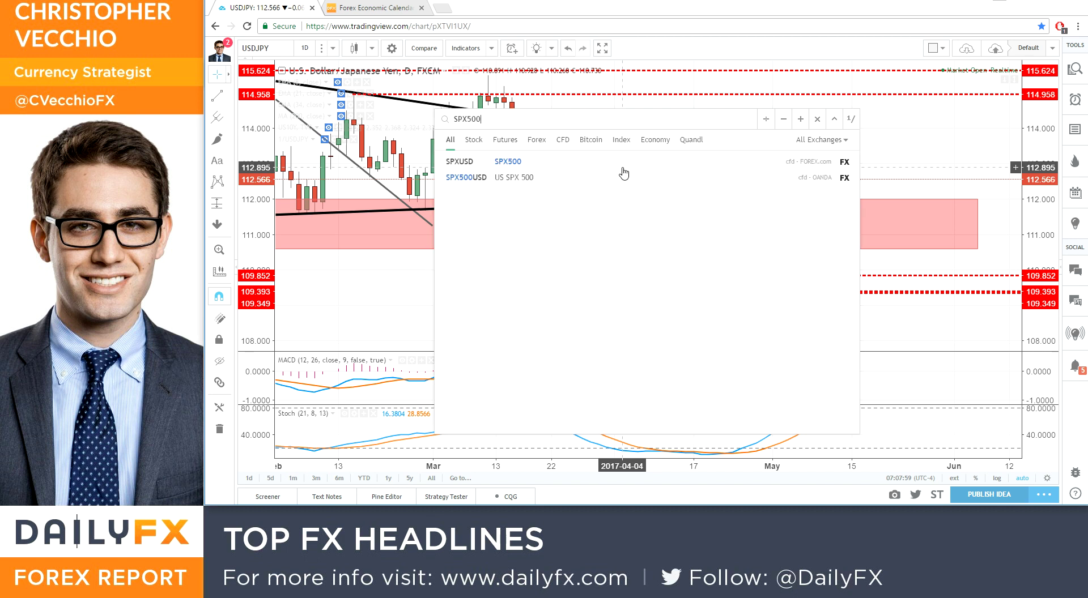
{"action": "key", "text": "Return"}
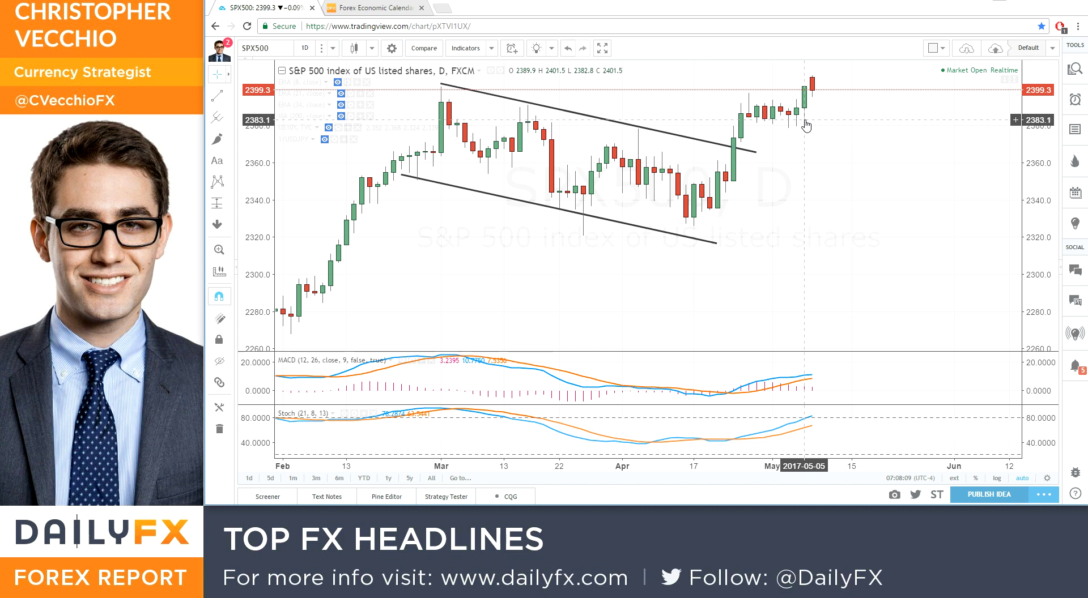
{"action": "scroll", "coordinate": [741, 213], "scroll_direction": "down", "scroll_amount": 2}
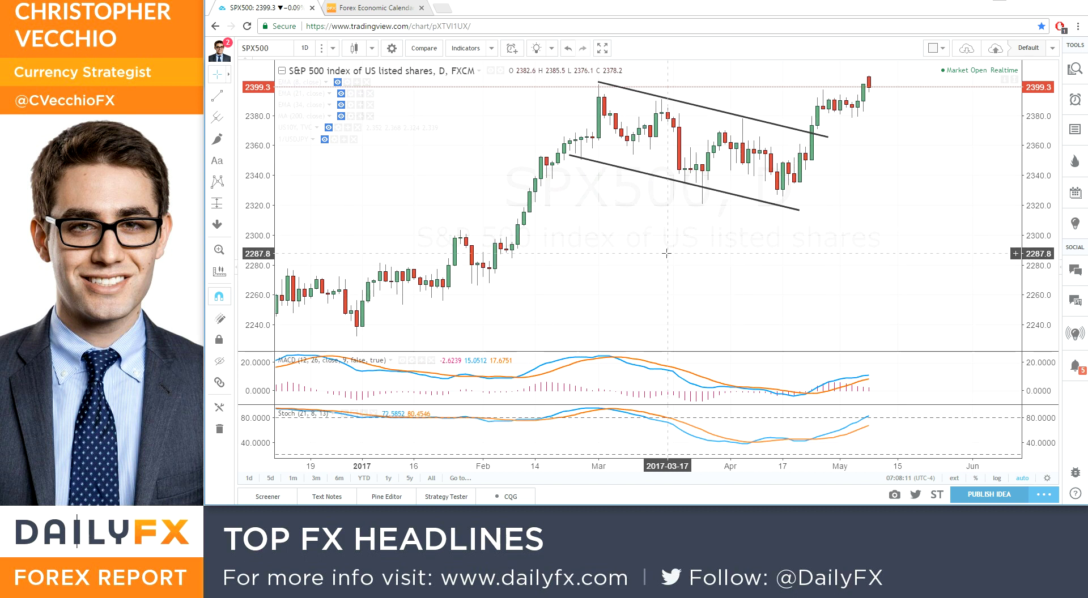
{"action": "type", "text": "audusd"}
{"action": "key", "text": "Return"}
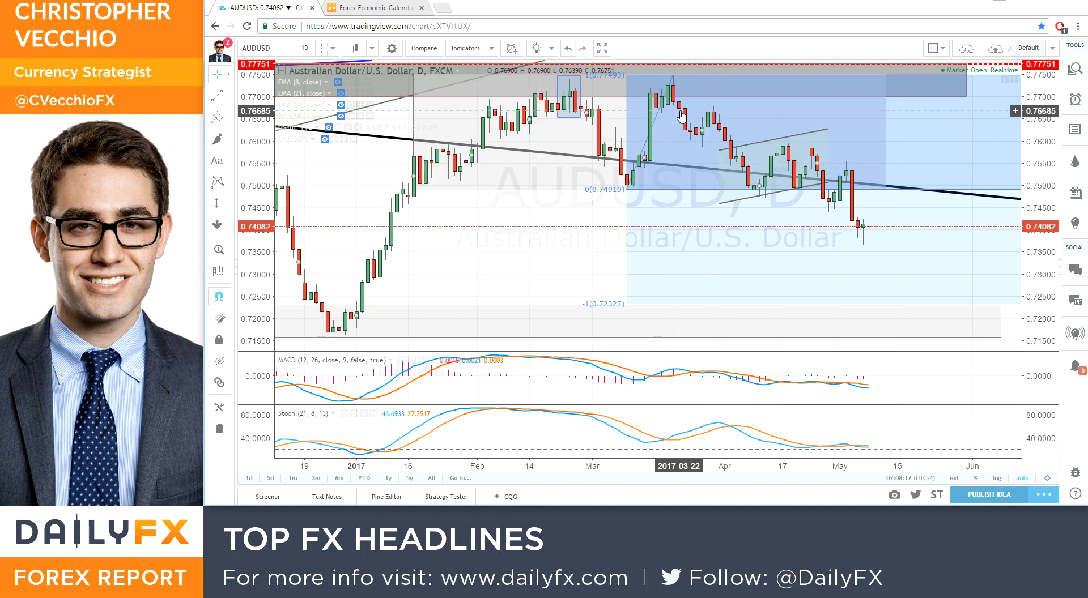
Move the AUDUSD chart to recent dates and show the EMA 8, 21 and 34 lines.
{"action": "scroll", "coordinate": [760, 150], "scroll_direction": "down", "scroll_amount": 2}
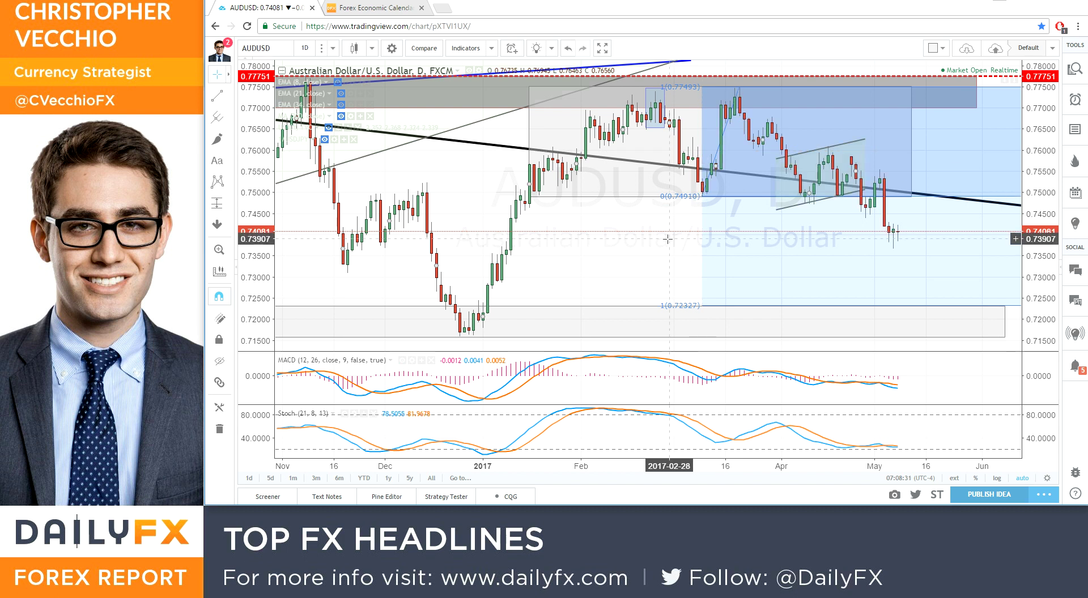
{"action": "scroll", "coordinate": [629, 237], "scroll_direction": "right", "scroll_amount": 3}
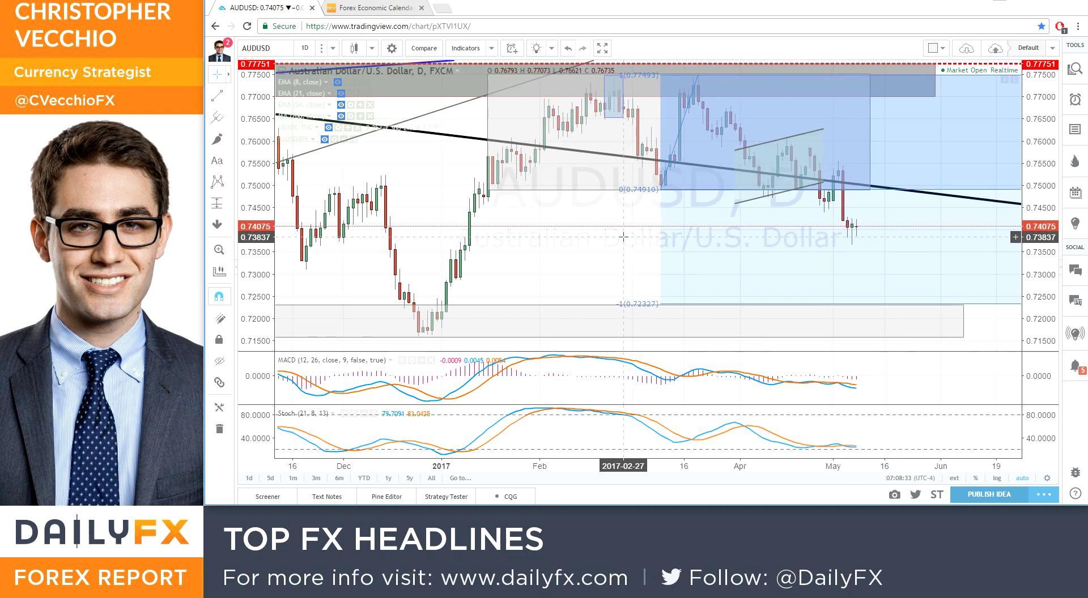
{"action": "left_click", "coordinate": [338, 83]}
{"action": "left_click", "coordinate": [341, 94]}
{"action": "left_click", "coordinate": [341, 106]}
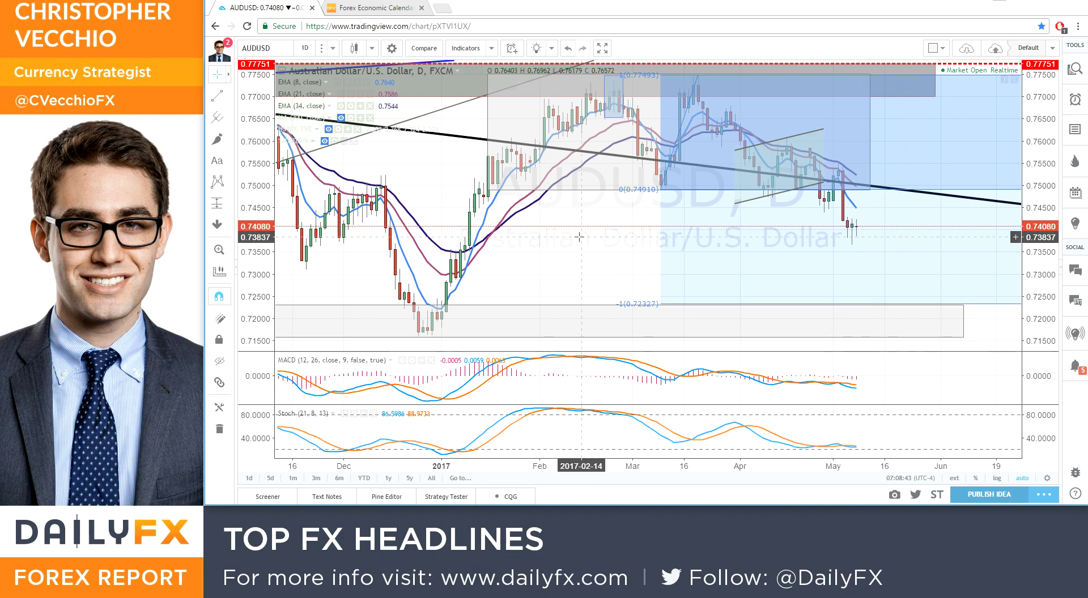
Load the USDCAD daily chart and adjust the zoom on its price action.
{"action": "type", "text": "US"}
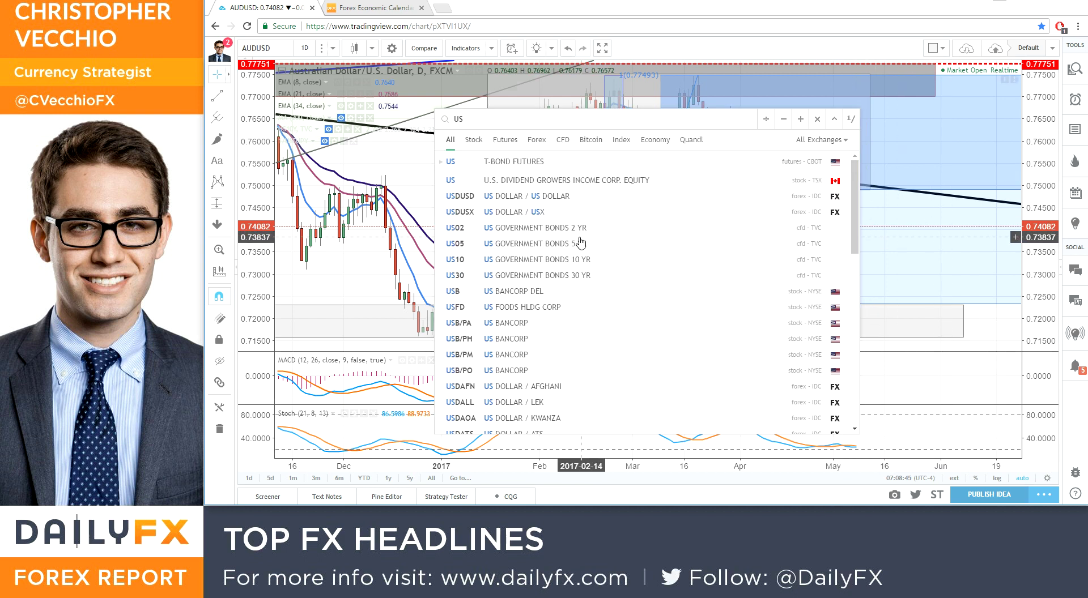
{"action": "type", "text": "DCAD"}
{"action": "key", "text": "Return"}
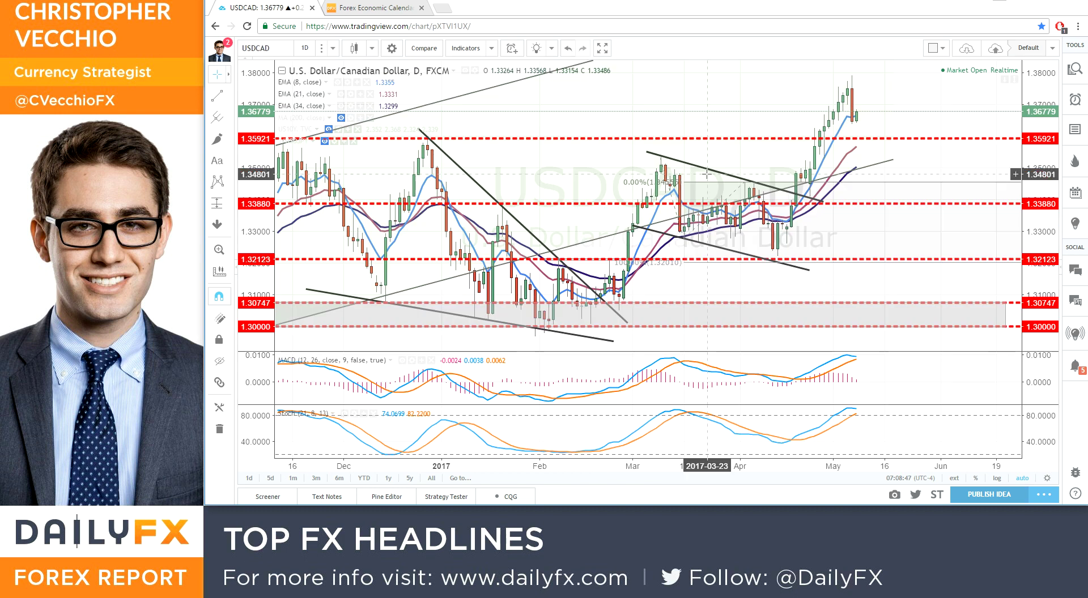
{"action": "scroll", "coordinate": [856, 116], "scroll_direction": "up", "scroll_amount": 2}
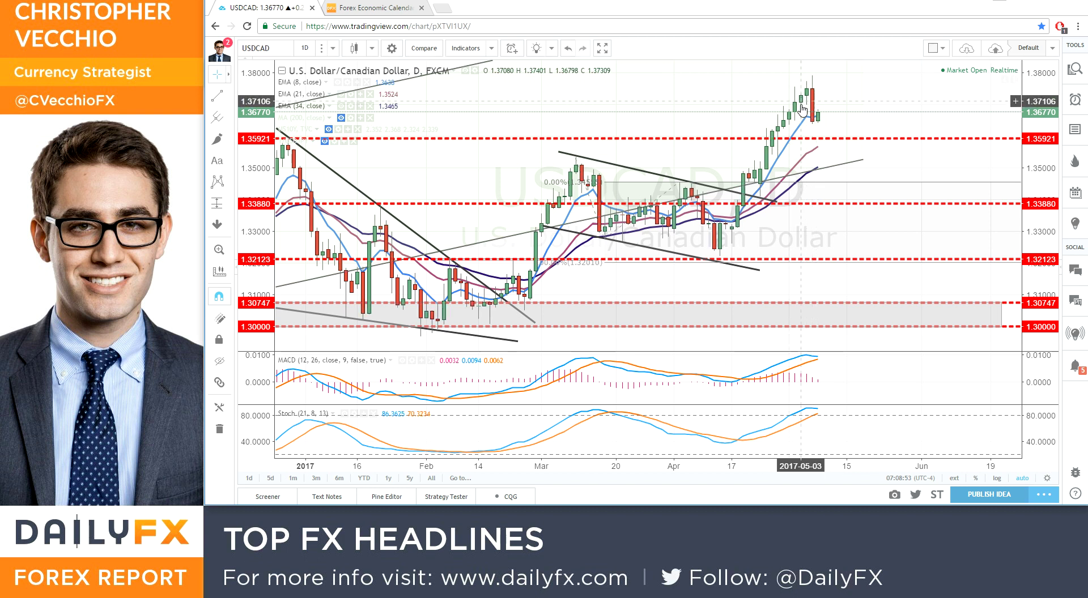
{"action": "scroll", "coordinate": [800, 134], "scroll_direction": "down", "scroll_amount": 2}
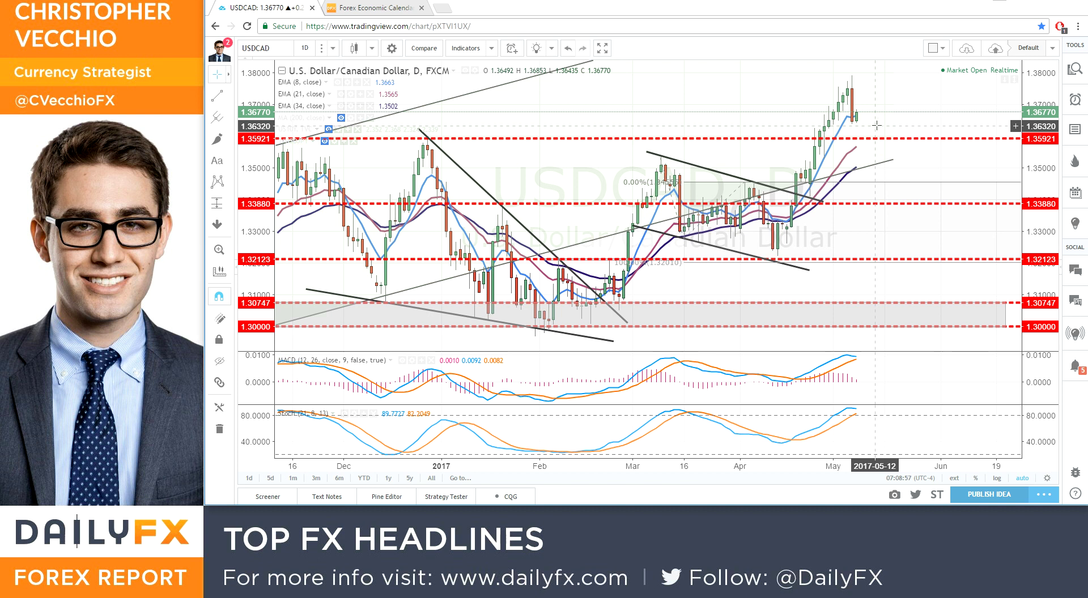
Load the USOIL daily chart and zoom out so its long rising trendline is visible.
{"action": "type", "text": "usoil"}
{"action": "key", "text": "Return"}
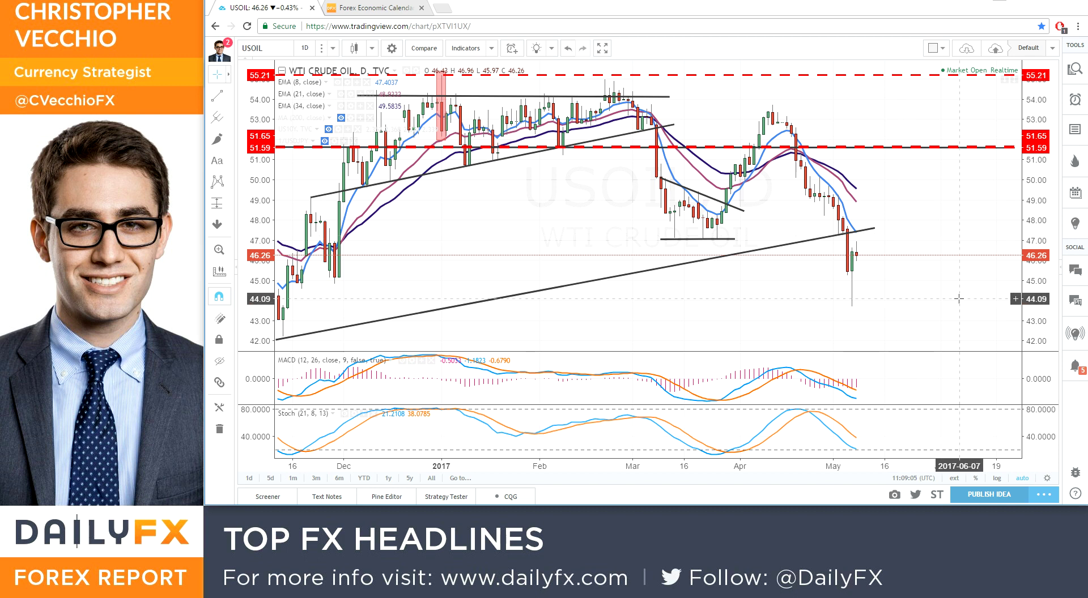
{"action": "scroll", "coordinate": [955, 298], "scroll_direction": "down", "scroll_amount": 2}
{"action": "scroll", "coordinate": [941, 279], "scroll_direction": "down", "scroll_amount": 1}
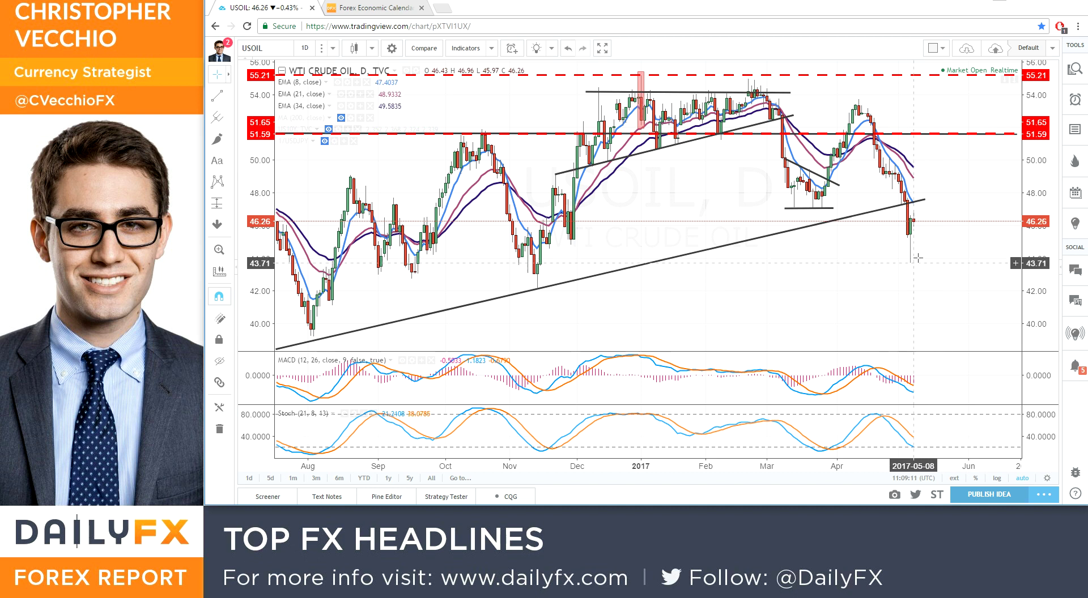
{"action": "scroll", "coordinate": [911, 270], "scroll_direction": "down", "scroll_amount": 2}
{"action": "scroll", "coordinate": [447, 333], "scroll_direction": "down", "scroll_amount": 1}
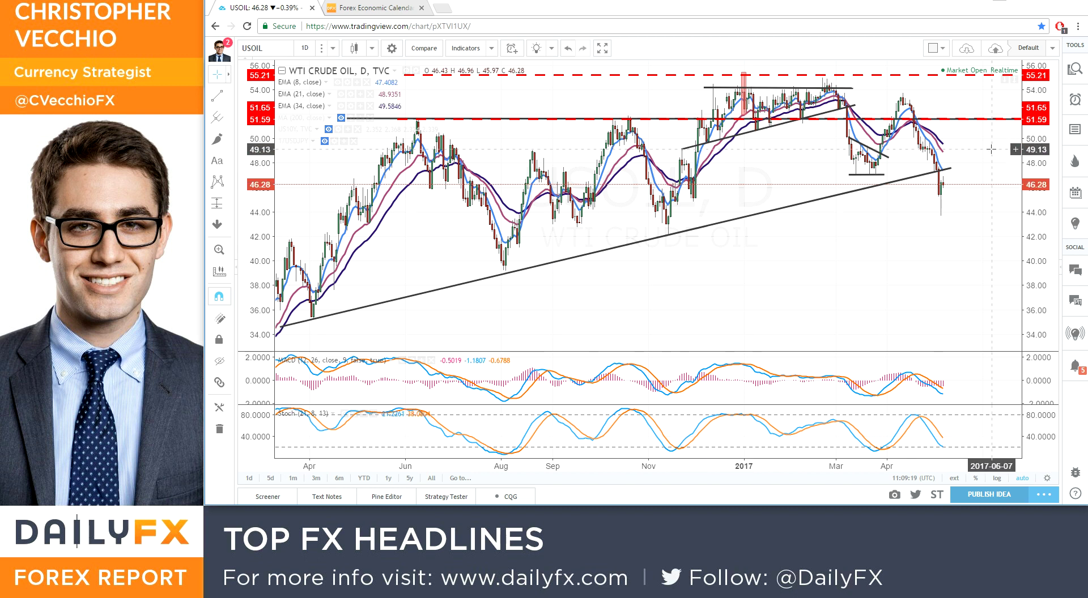
{"action": "scroll", "coordinate": [949, 236], "scroll_direction": "up", "scroll_amount": 1}
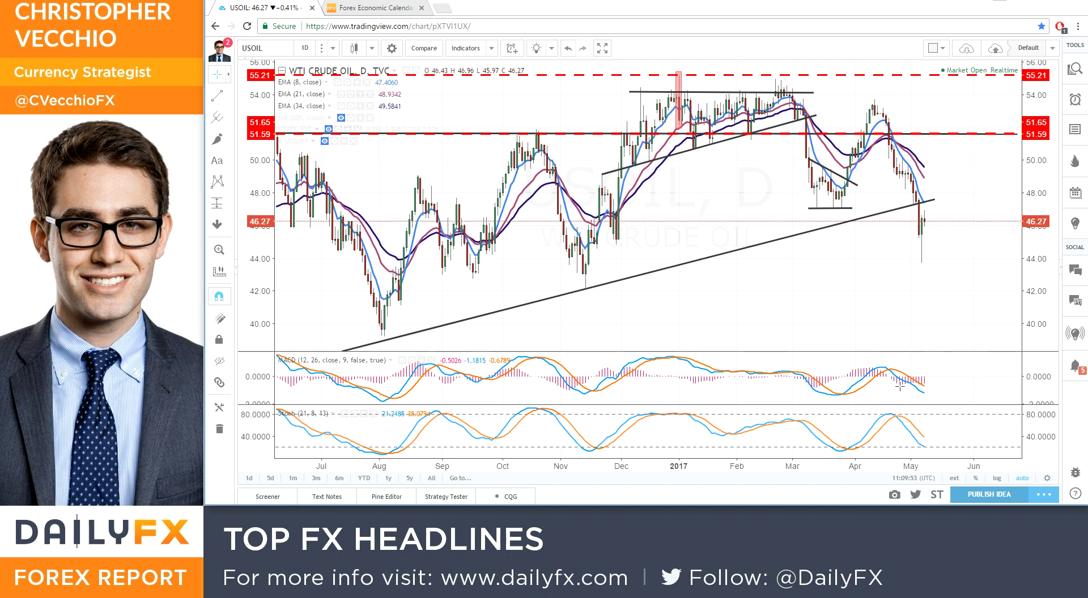
Switch to the DailyFX Forex Economic Calendar and scroll through the Monday, May 8 events.
{"action": "left_click", "coordinate": [384, 5]}
{"action": "scroll", "coordinate": [628, 290], "scroll_direction": "down", "scroll_amount": 5}
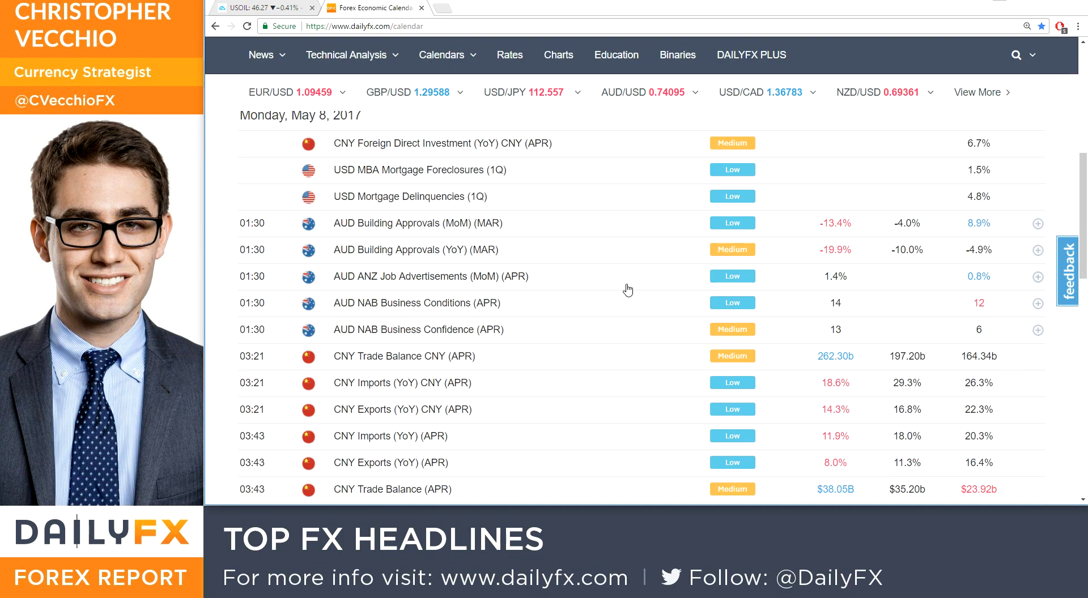
{"action": "scroll", "coordinate": [627, 290], "scroll_direction": "down", "scroll_amount": 10}
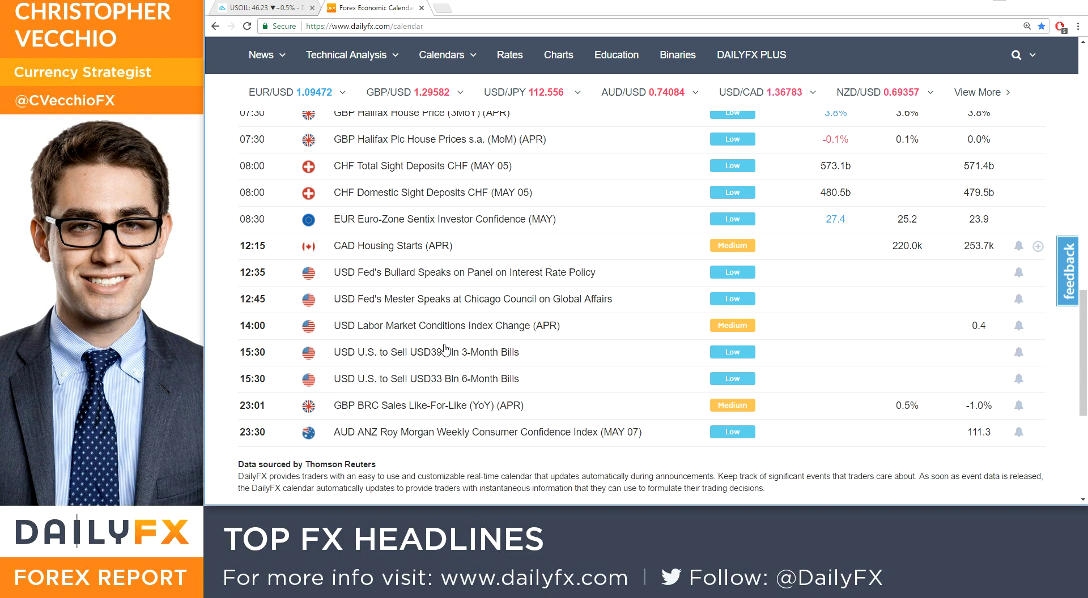
Return to TradingView, load the DXY daily chart, and zoom out slightly.
{"action": "left_click", "coordinate": [265, 10]}
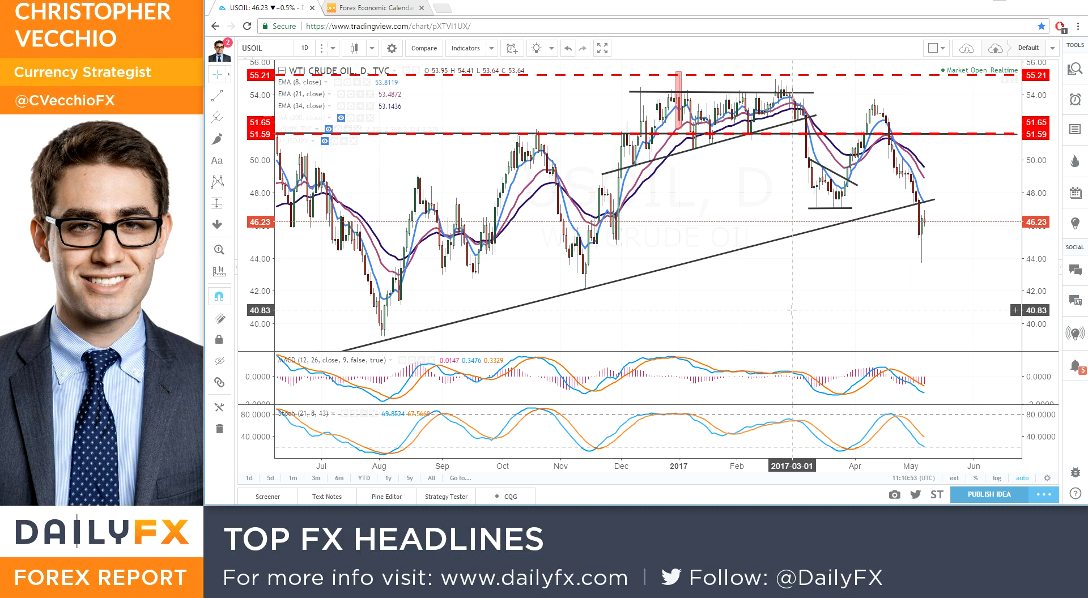
{"action": "type", "text": "DXY"}
{"action": "key", "text": "Return"}
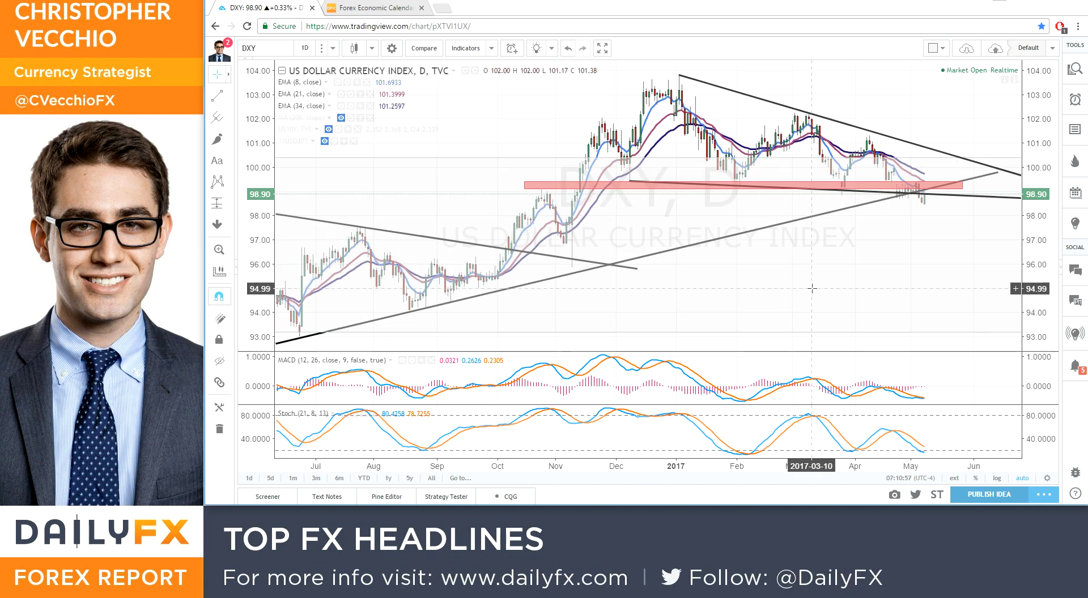
{"action": "scroll", "coordinate": [813, 289], "scroll_direction": "down", "scroll_amount": 1}
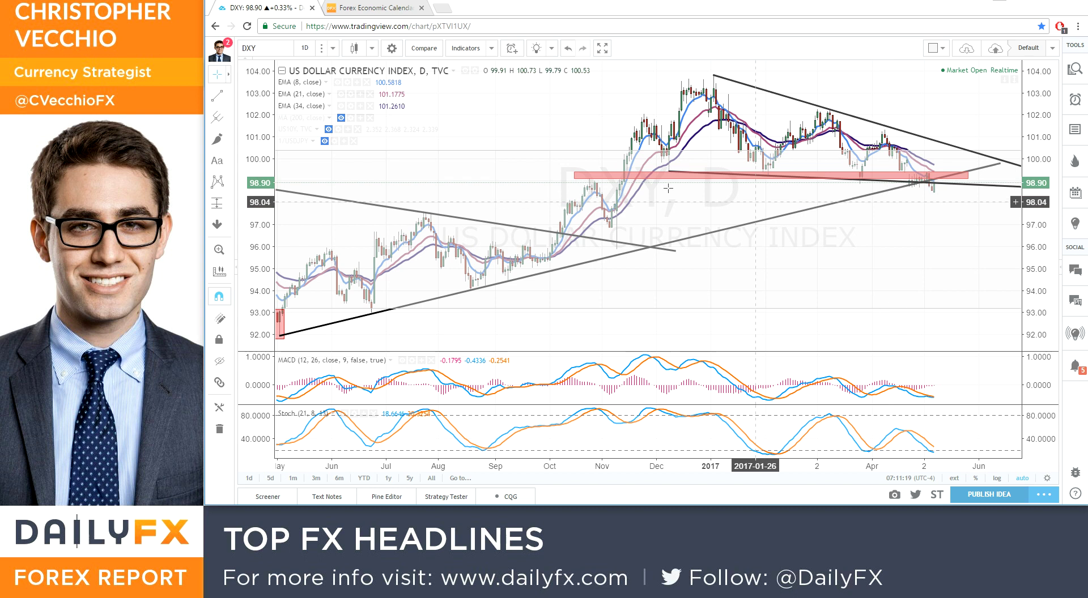
From the DailyFX homepage, open registration for the 'FX Week Ahead: Strategy for Major Event Risk' webinar.
{"action": "left_click", "coordinate": [371, 15]}
{"action": "scroll", "coordinate": [368, 104], "scroll_direction": "up", "scroll_amount": 10}
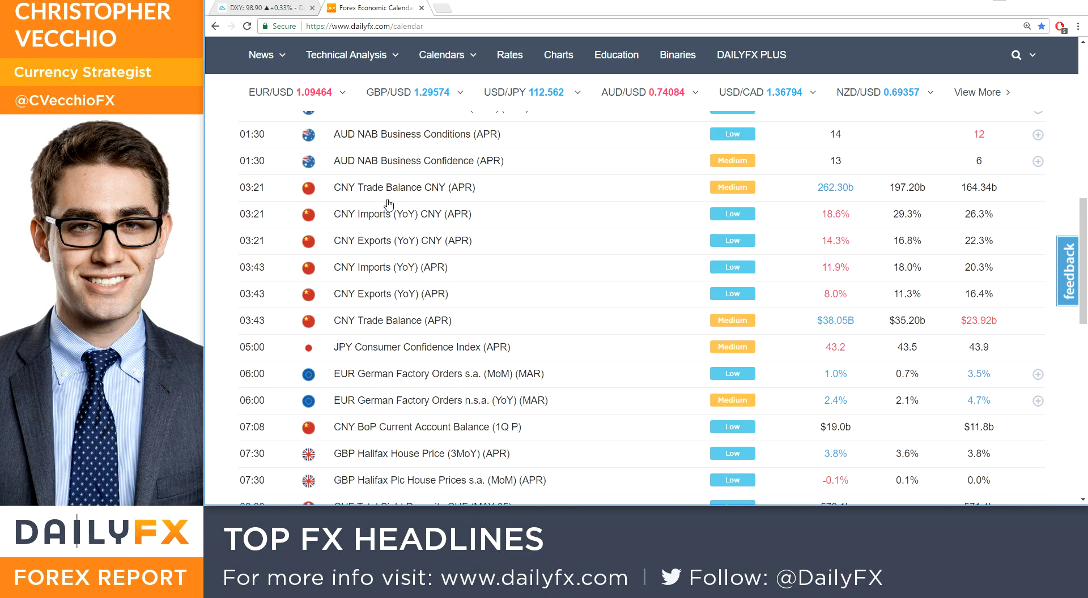
{"action": "left_click", "coordinate": [345, 77]}
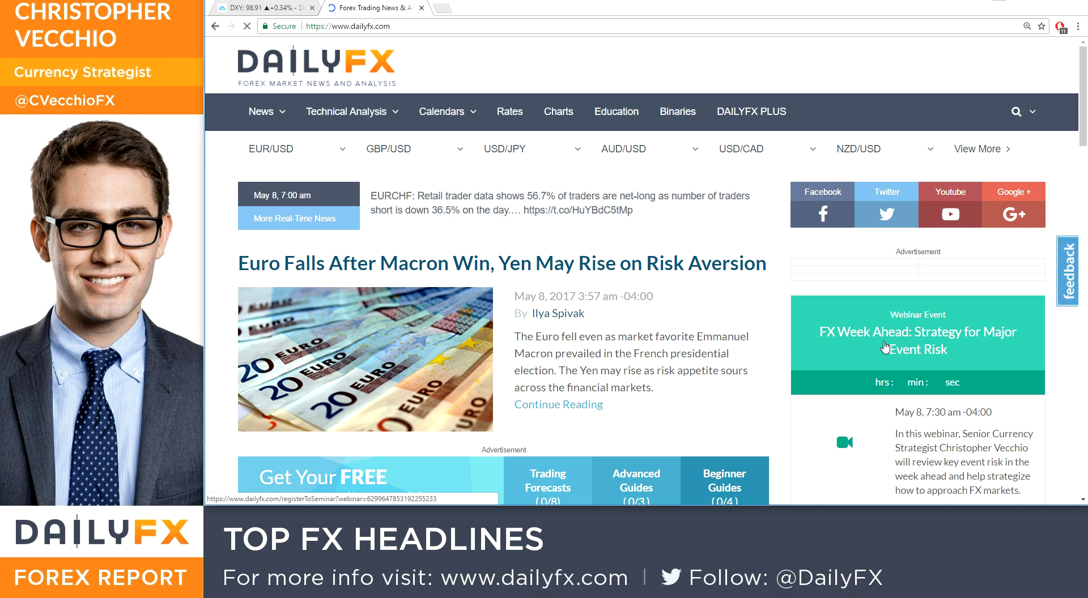
{"action": "left_click", "coordinate": [884, 347]}
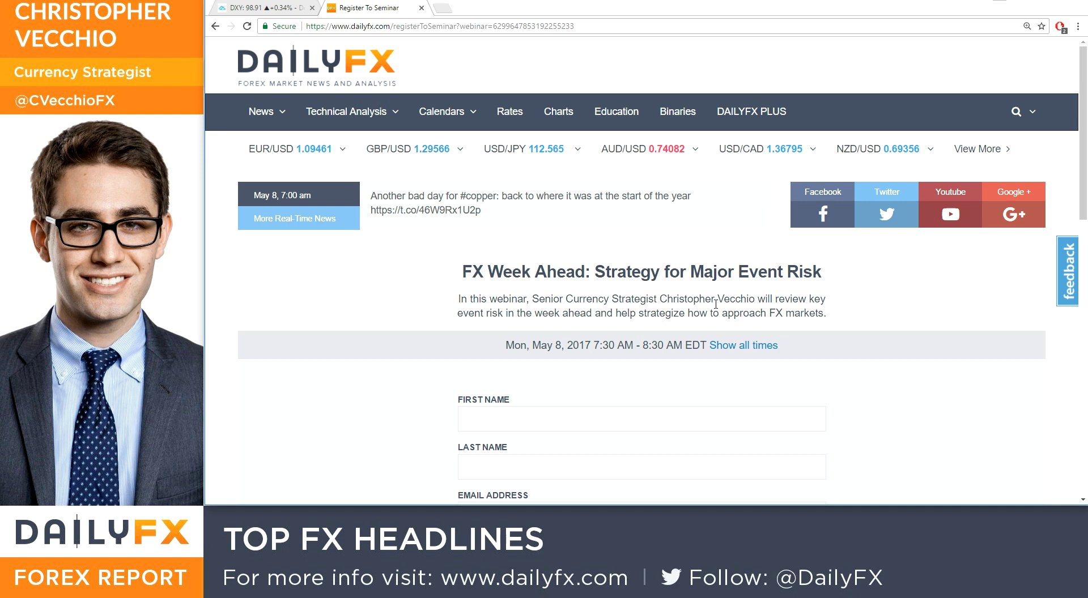
{"action": "mouse_move", "coordinate": [447, 112]}
{"action": "left_click", "coordinate": [474, 185]}
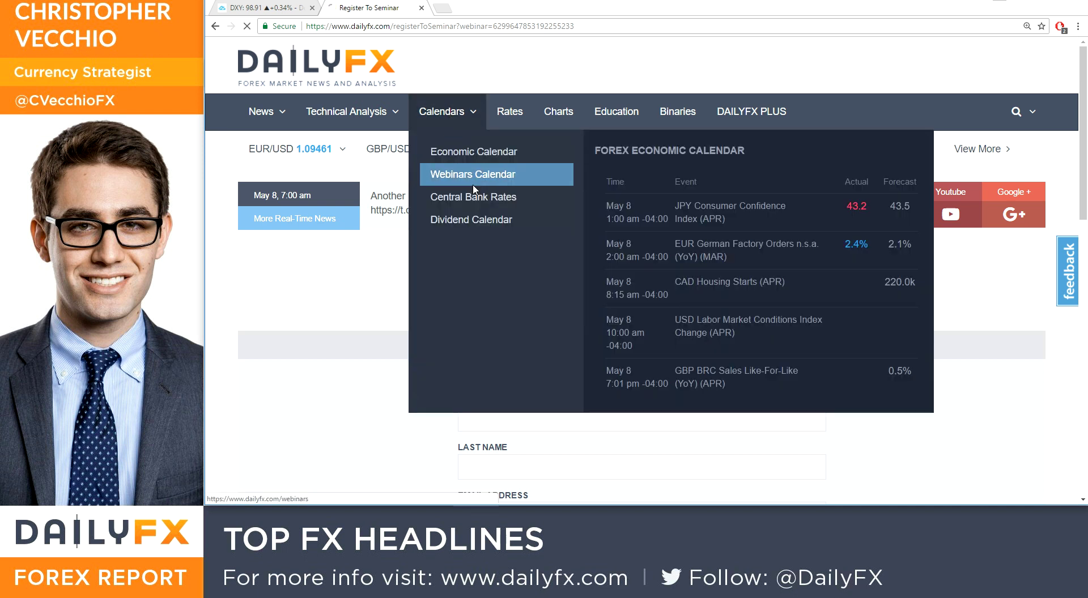
Open the FX Week Ahead webinar card from the Webinar Calendar in its own tab.
{"action": "scroll", "coordinate": [491, 257], "scroll_direction": "down", "scroll_amount": 2}
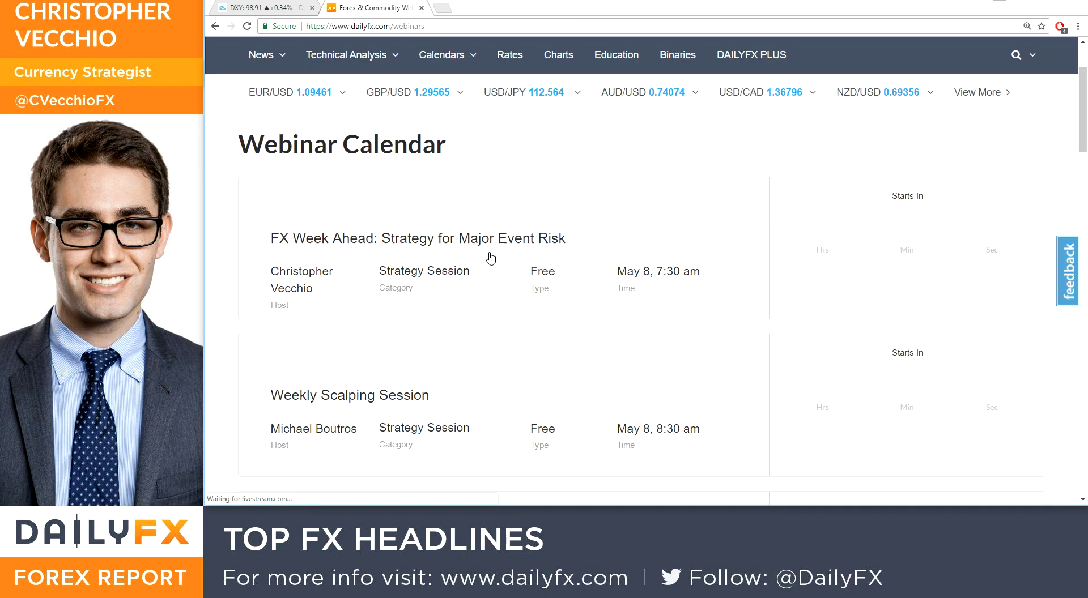
{"action": "left_click", "coordinate": [441, 278]}
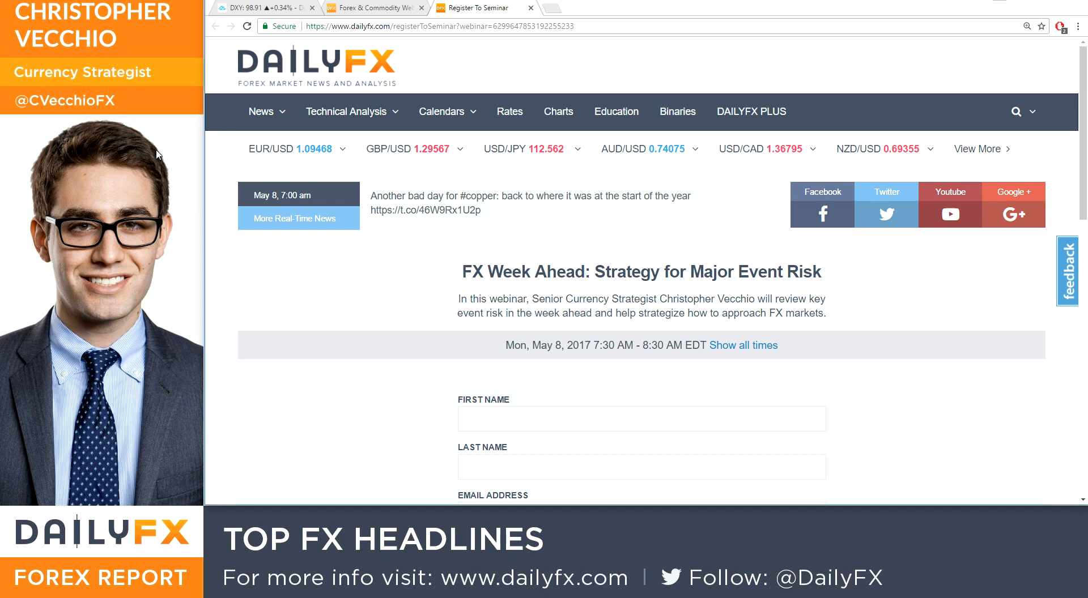
{"action": "mouse_move", "coordinate": [253, 112]}
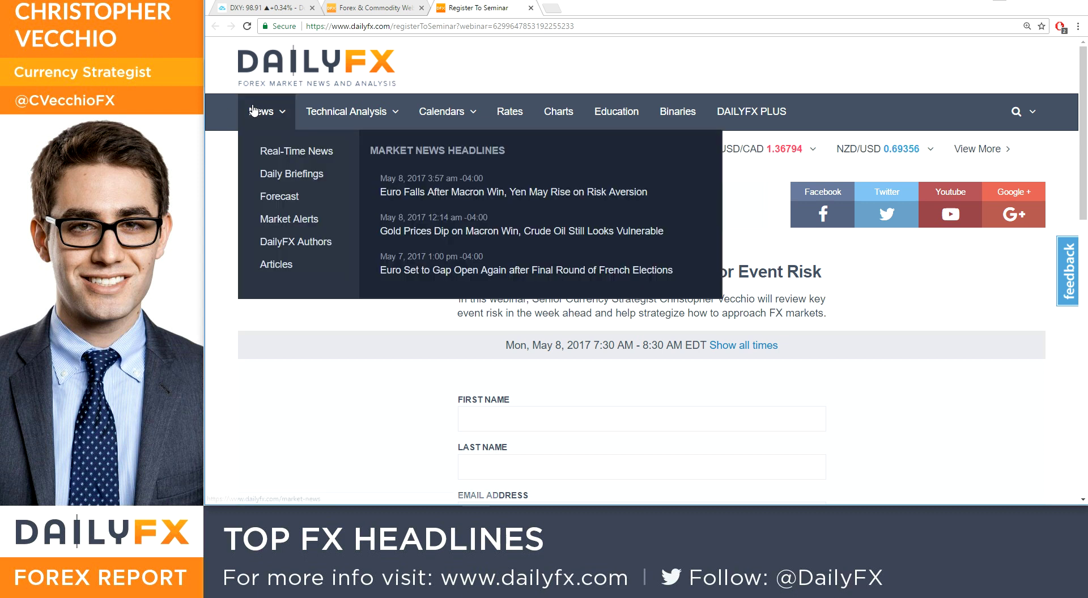
Open DailyFX Real-Time News and scroll through the DailyFXTeam feed and back up.
{"action": "left_click", "coordinate": [271, 161]}
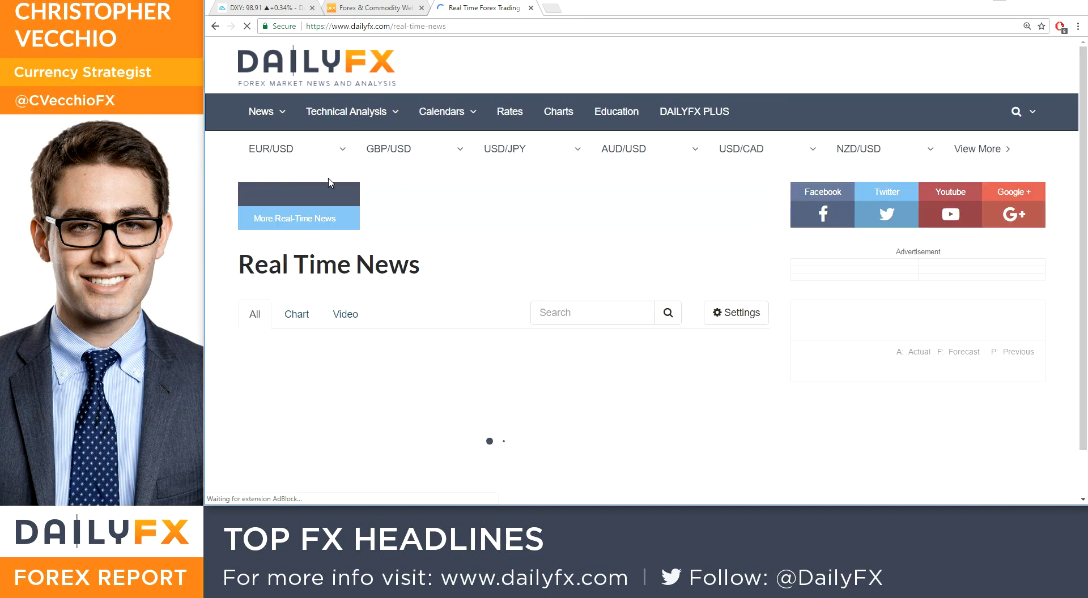
{"action": "scroll", "coordinate": [512, 309], "scroll_direction": "down", "scroll_amount": 3}
{"action": "scroll", "coordinate": [516, 308], "scroll_direction": "down", "scroll_amount": 4}
{"action": "scroll", "coordinate": [319, 329], "scroll_direction": "down", "scroll_amount": 3}
{"action": "scroll", "coordinate": [319, 328], "scroll_direction": "up", "scroll_amount": 3}
{"action": "scroll", "coordinate": [319, 329], "scroll_direction": "up", "scroll_amount": 8}
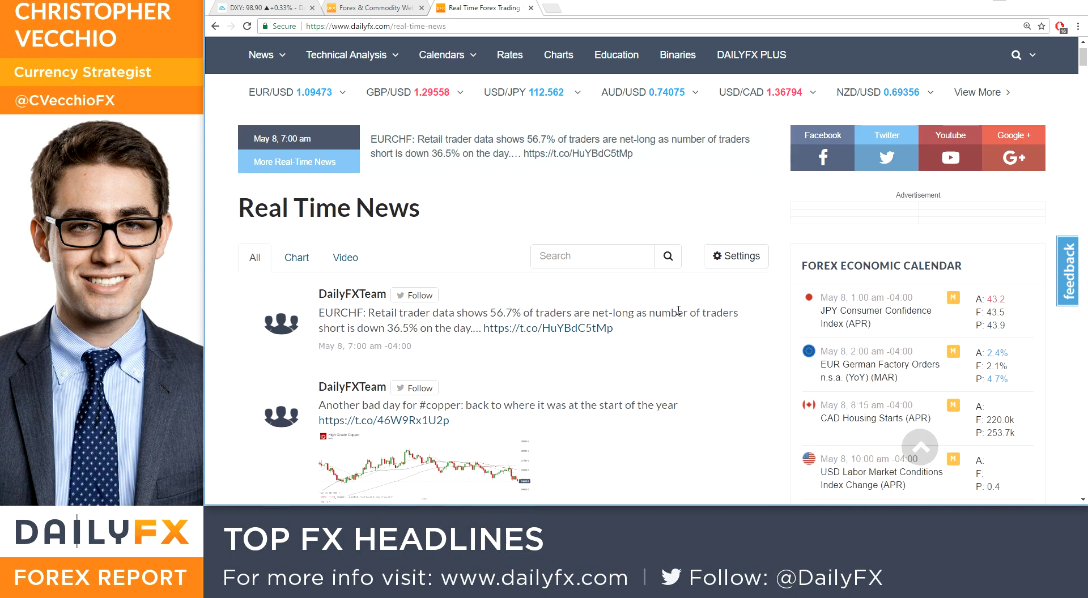